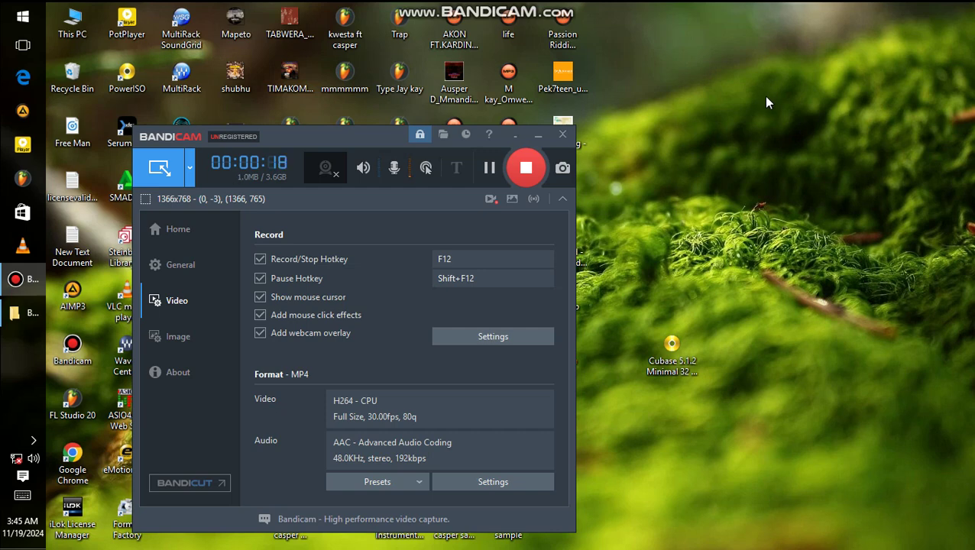
right_click(766, 101)
left_click(808, 135)
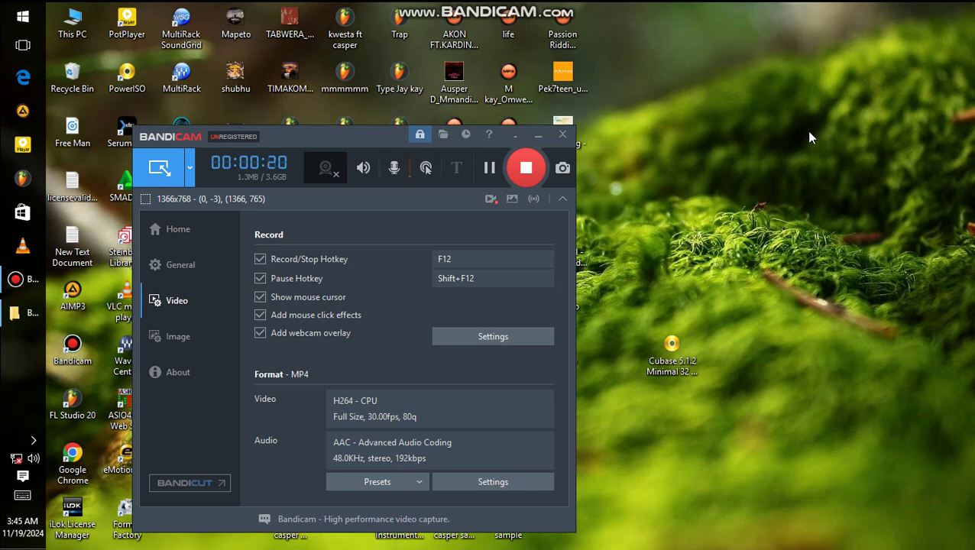
right_click(791, 78)
left_click(818, 120)
- Move the Cubase 5.1.2 image file into the empty area of the desktop
left_click_drag(684, 365, 775, 139)
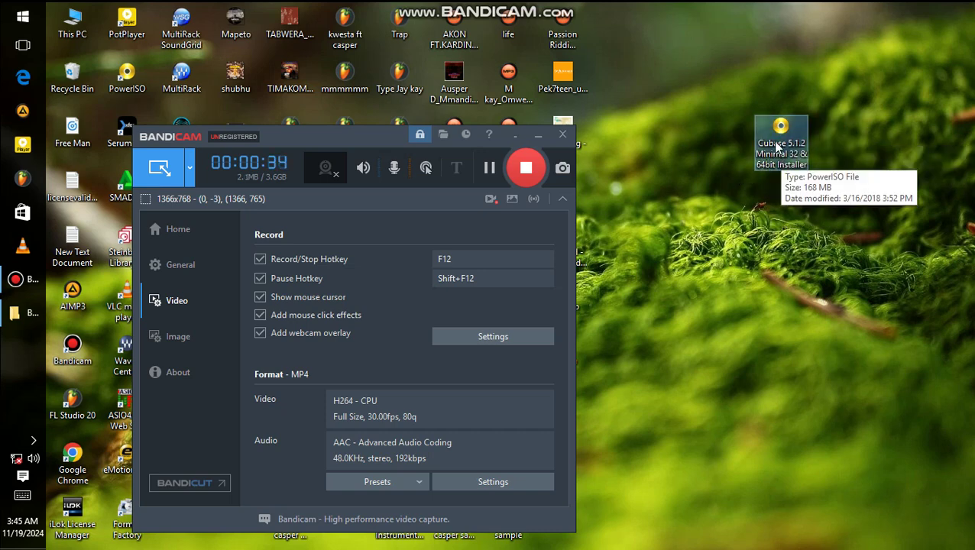
left_click_drag(776, 146, 805, 208)
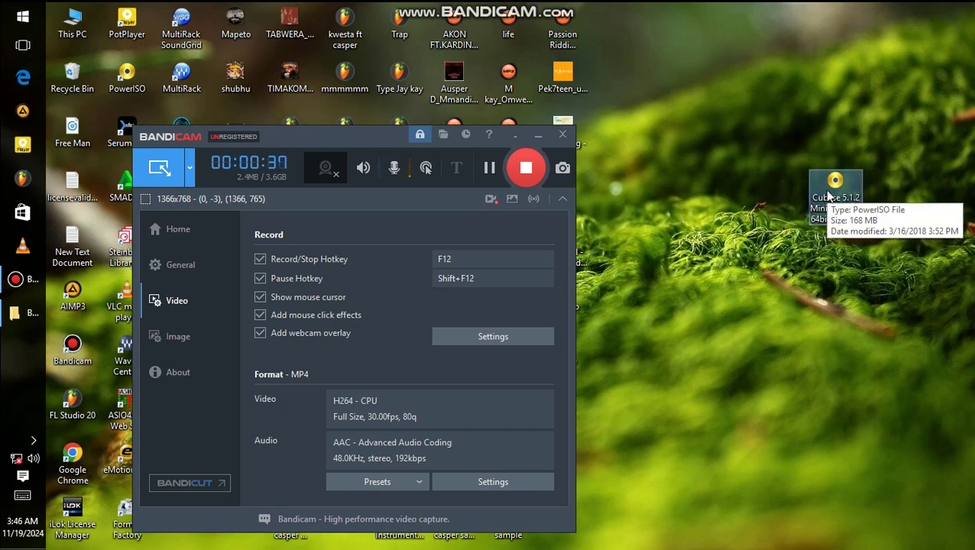
right_click(849, 49)
left_click(875, 99)
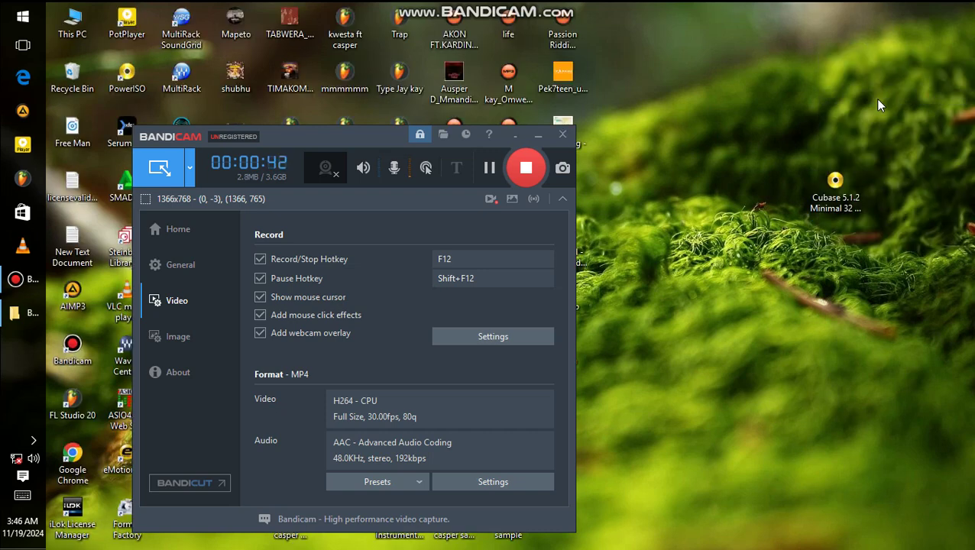
left_click(820, 194)
left_click_drag(819, 194, 834, 158)
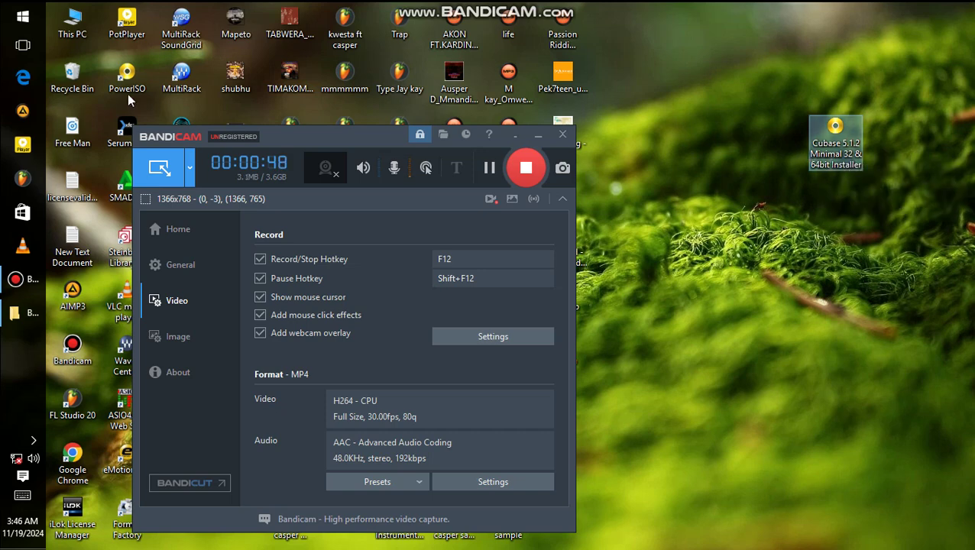
- Extract the Cubase 5.1.2 image file onto the desktop with PowerISO, continuing unregistered
right_click(844, 132)
key("Escape")
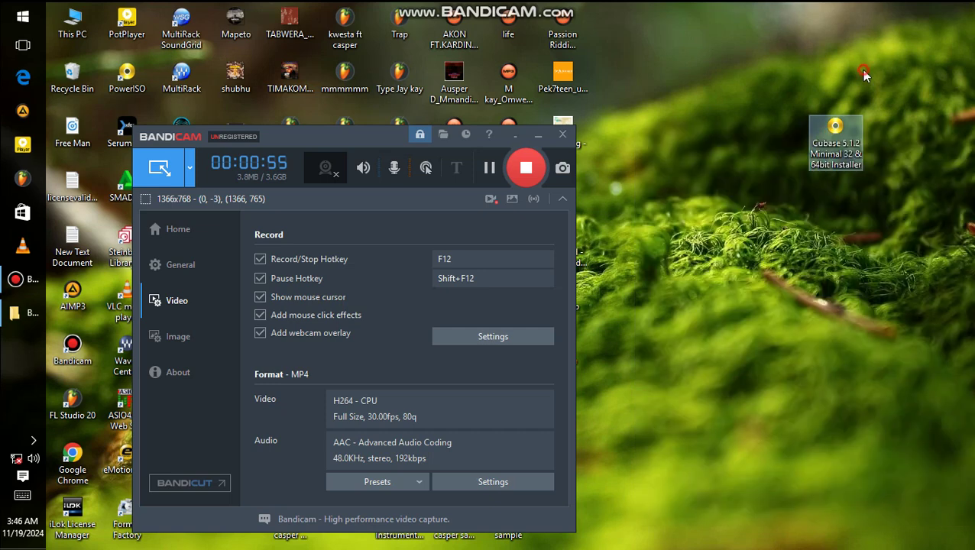
right_click(838, 153)
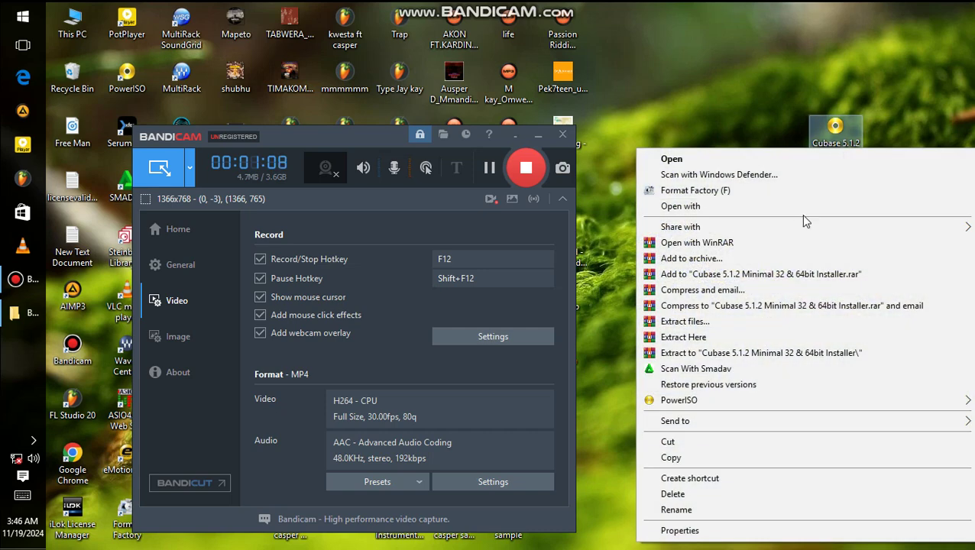
mouse_move(729, 402)
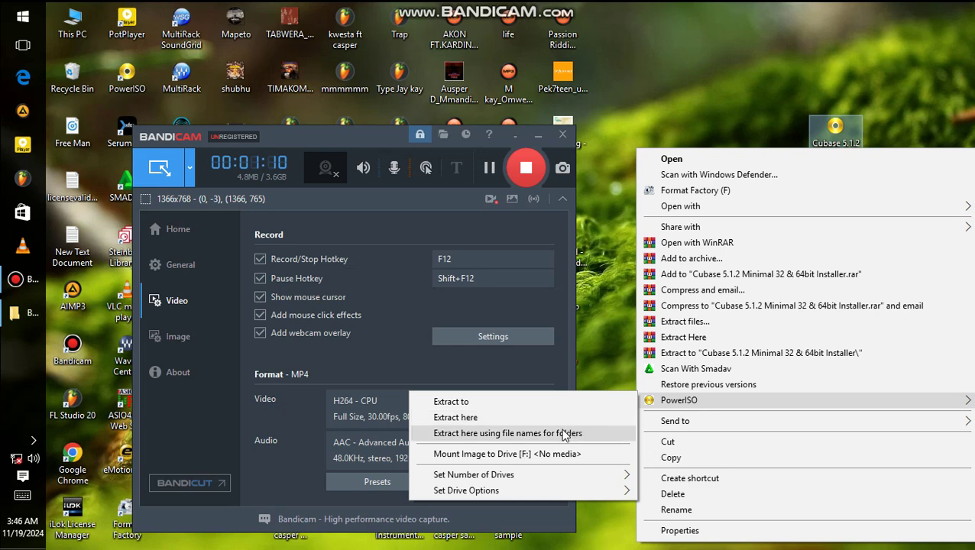
left_click(492, 419)
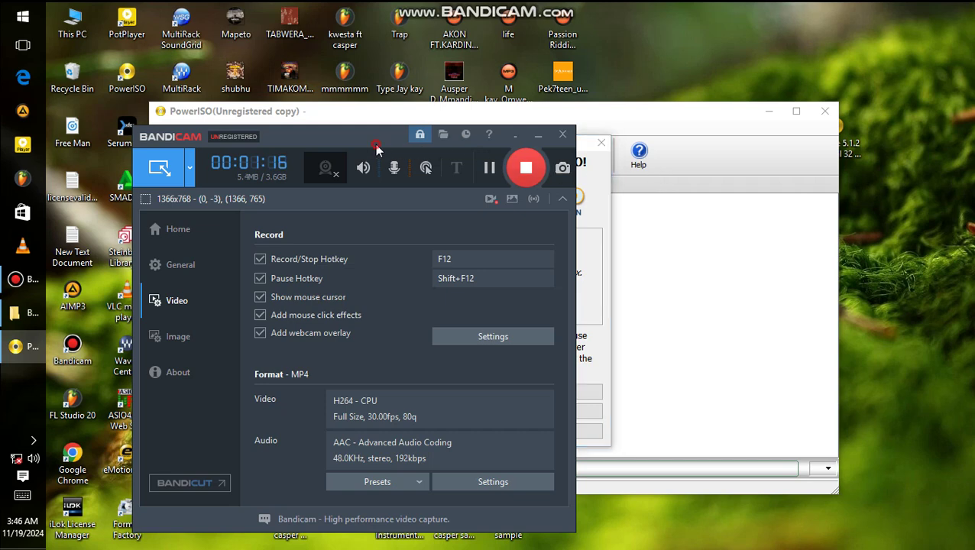
left_click_drag(375, 144, 253, 151)
left_click(459, 147)
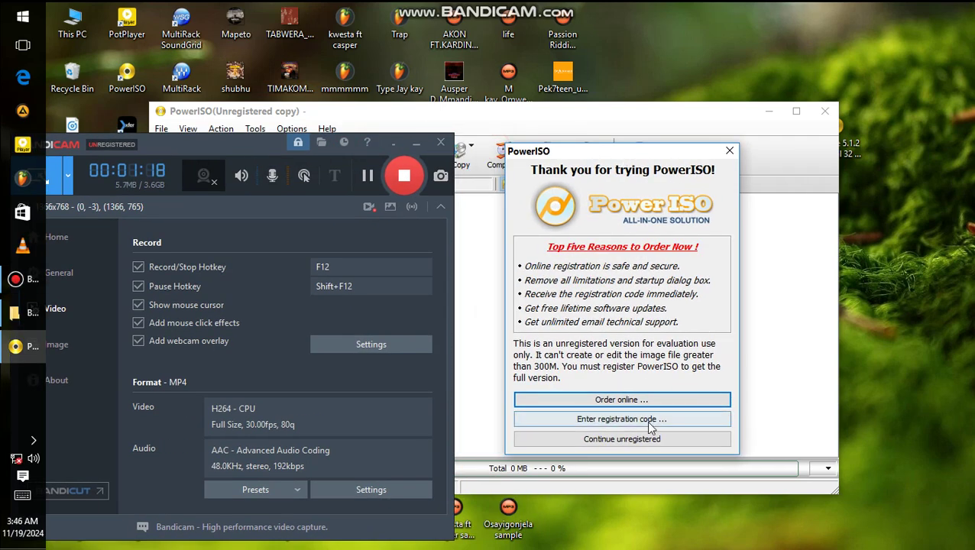
left_click(648, 437)
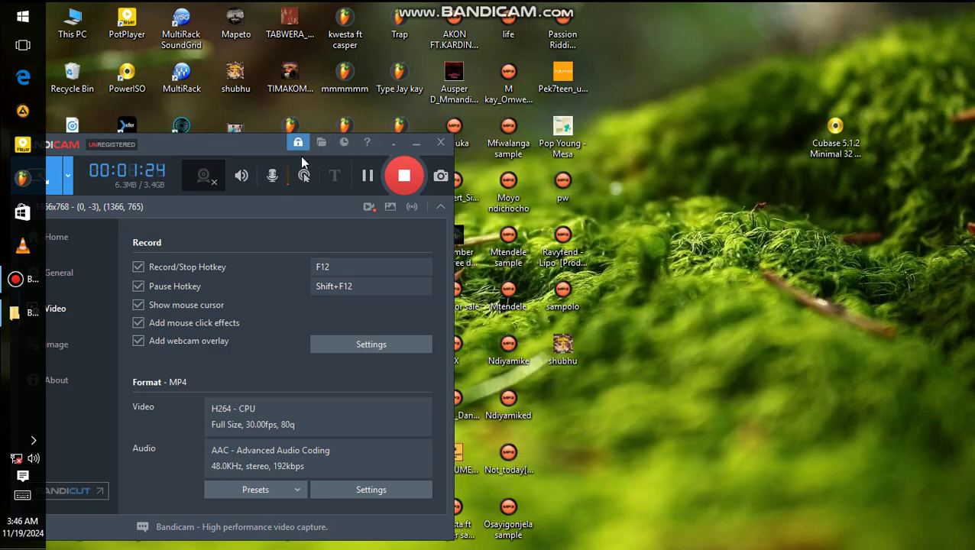
- Move the recorder window clear of the desktop icons and refresh the desktop
left_click_drag(275, 146, 421, 129)
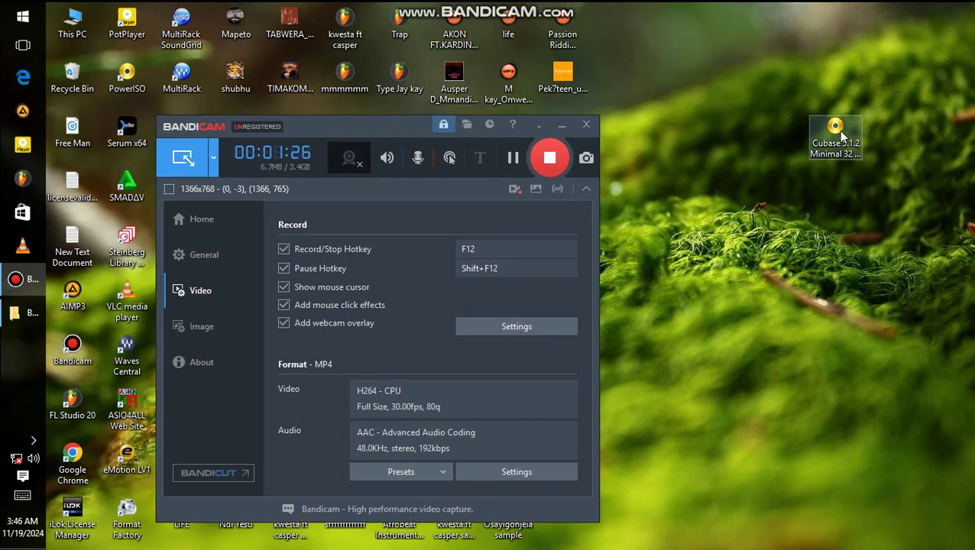
right_click(825, 55)
left_click(843, 94)
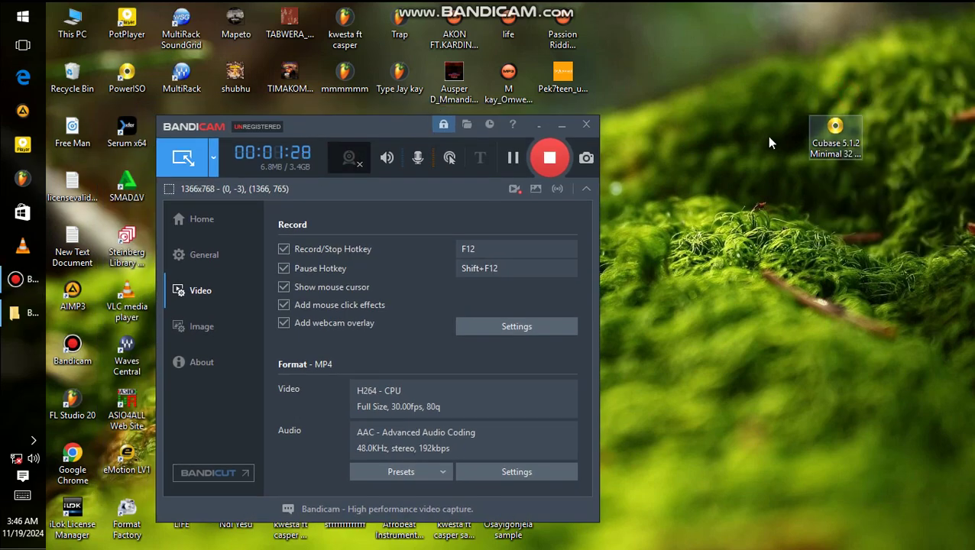
left_click_drag(422, 131, 327, 133)
left_click_drag(718, 123, 750, 113)
left_click(738, 145)
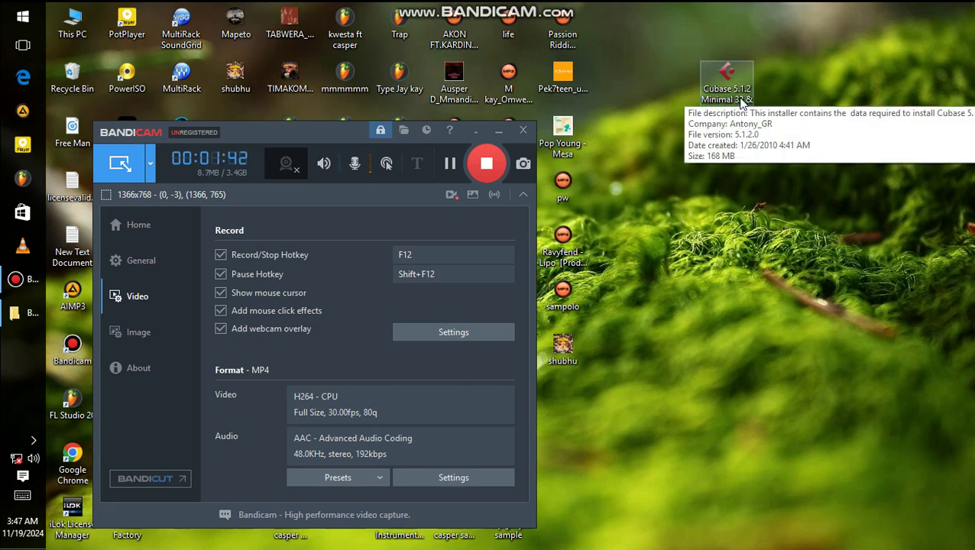
- Run the extracted Cubase 5.1.2 installer and start the Cubase 5 installation from its setup wizard
double_click(739, 104)
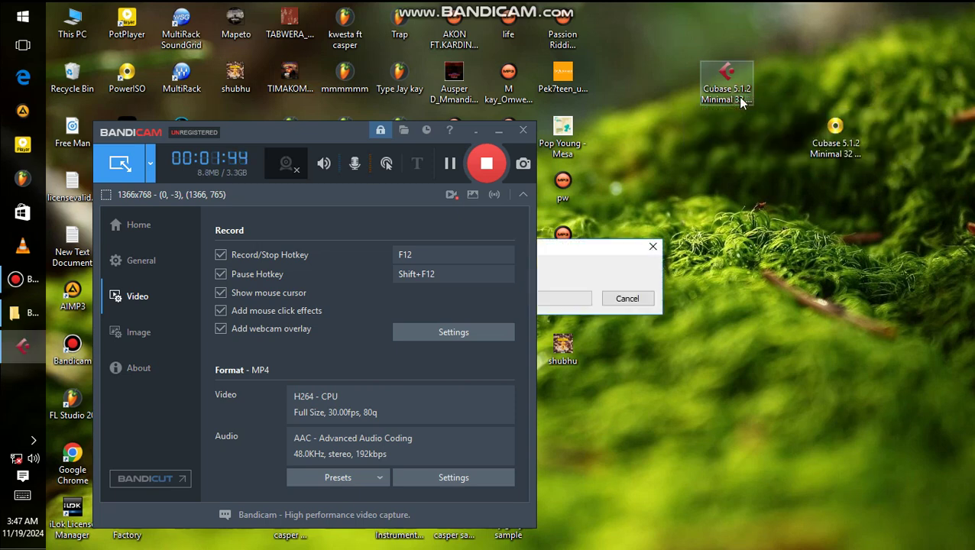
right_click(730, 149)
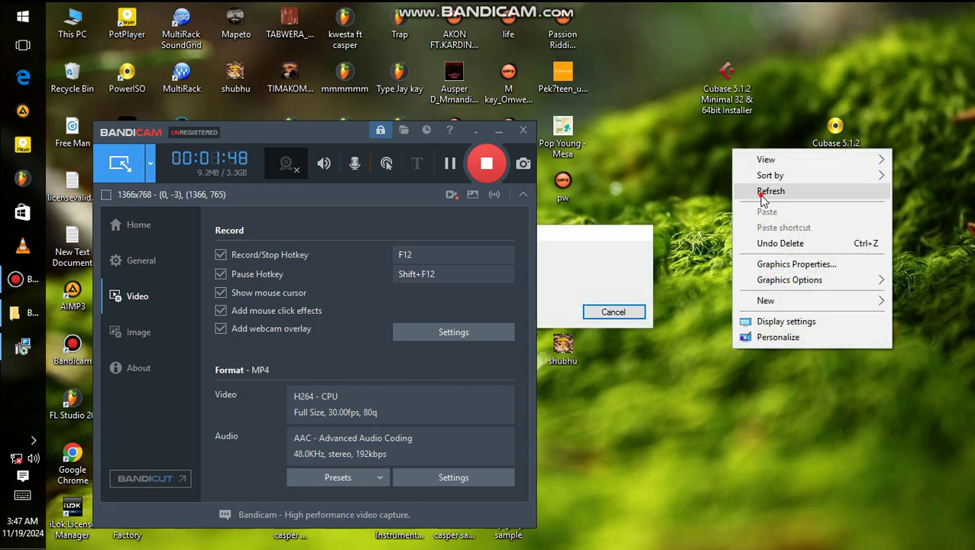
left_click(756, 191)
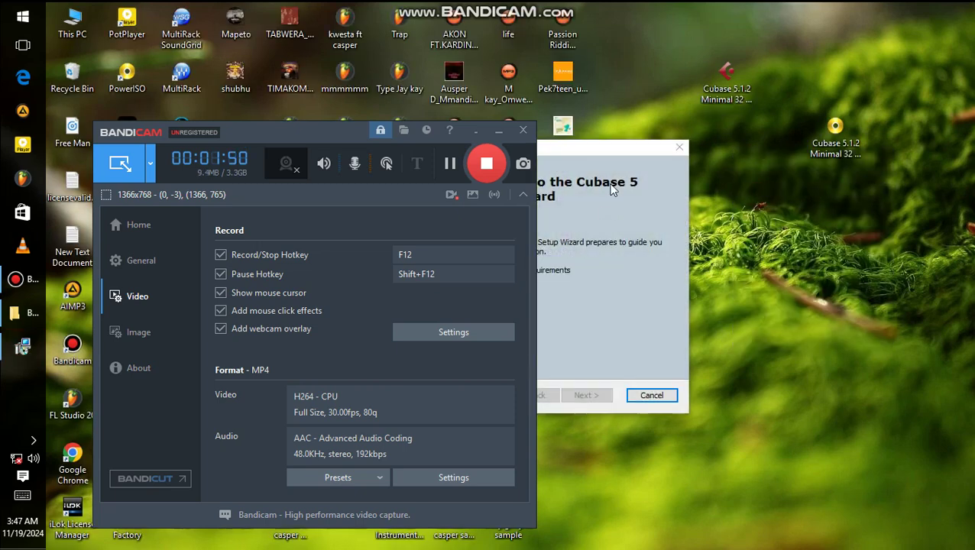
mouse_move(596, 145)
left_mouse_down()
mouse_move(717, 125)
mouse_move(792, 97)
left_mouse_up()
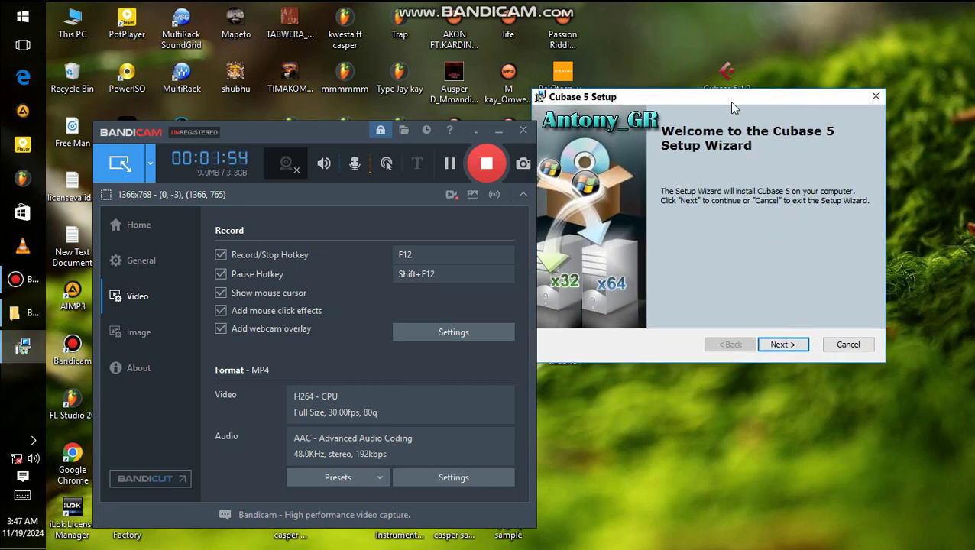
left_click_drag(730, 104, 763, 106)
left_click(812, 345)
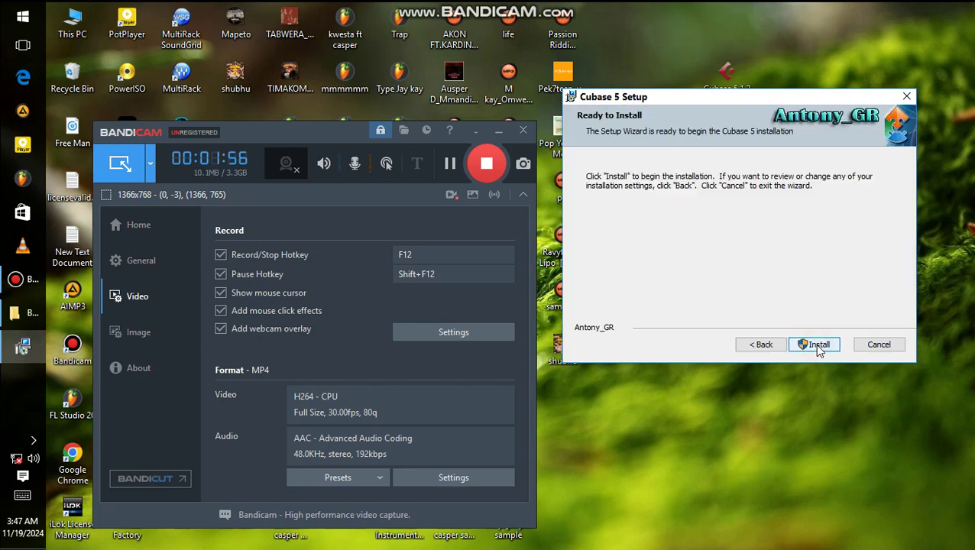
left_click(815, 344)
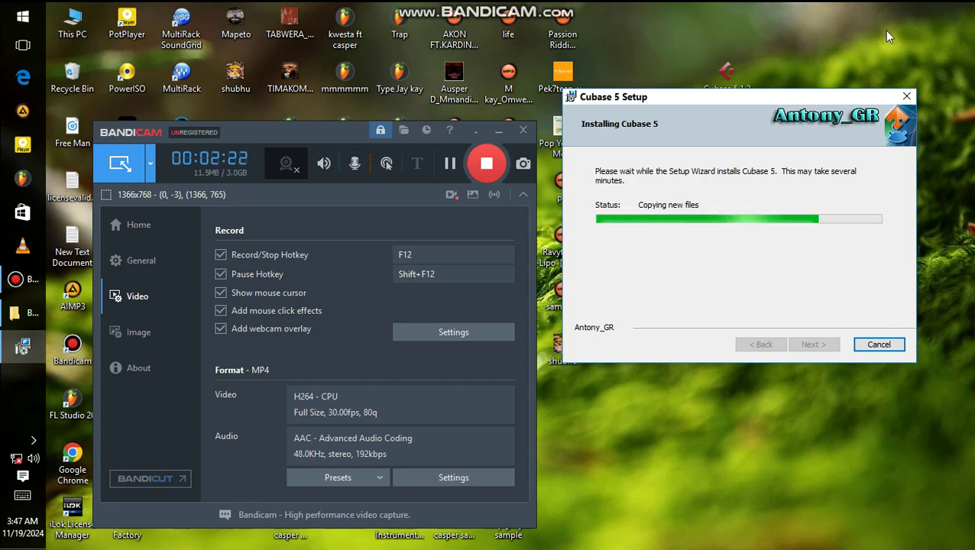
right_click(878, 33)
left_click(901, 72)
right_click(899, 35)
left_click(919, 76)
right_click(896, 40)
left_click(915, 79)
right_click(899, 31)
left_click(901, 70)
right_click(898, 16)
left_click(897, 55)
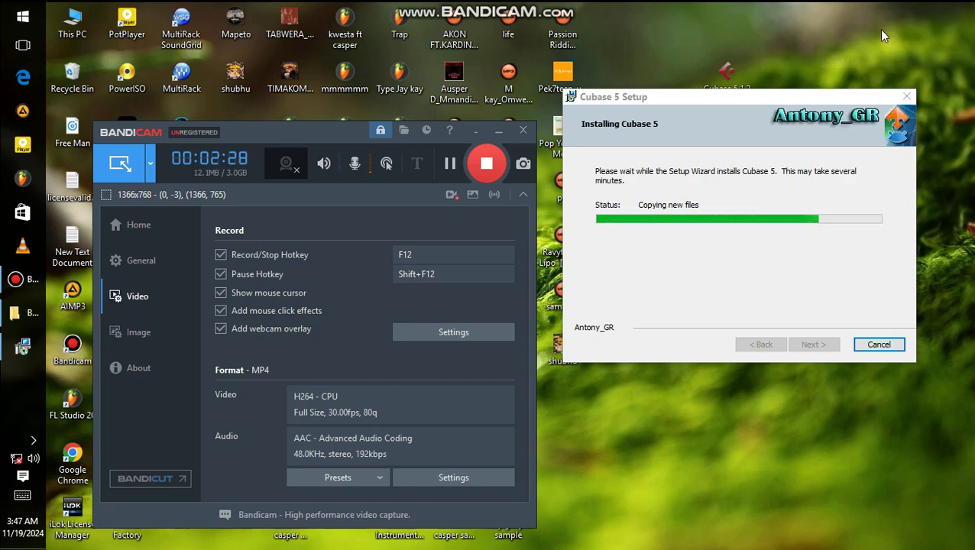
right_click(893, 33)
left_click(893, 60)
left_click(890, 58)
right_click(817, 12)
left_click(857, 57)
right_click(817, 13)
left_click(856, 62)
right_click(858, 66)
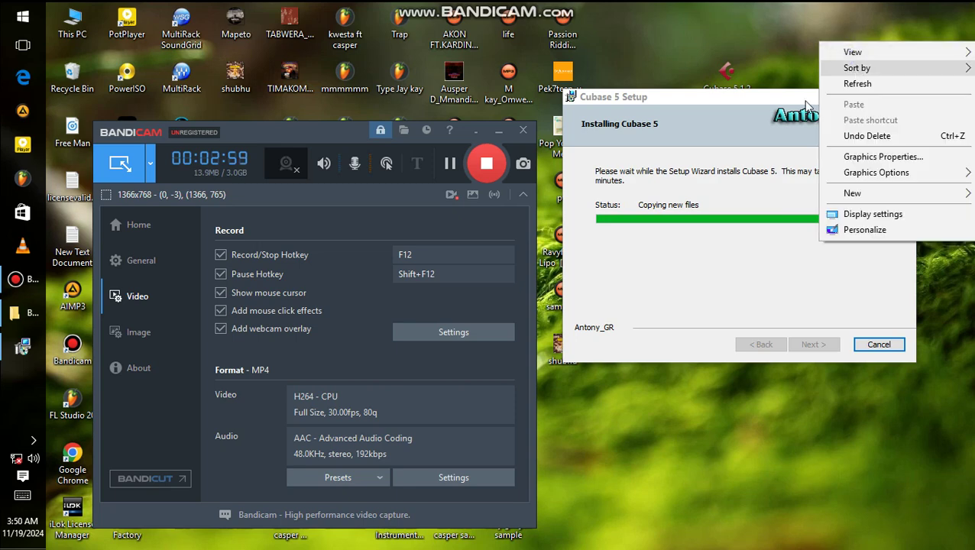
- Reposition the Cubase 5 Setup window and the recorder window to uncover the desktop icons during the installation
left_click_drag(806, 101, 784, 204)
right_click(789, 47)
left_click(811, 90)
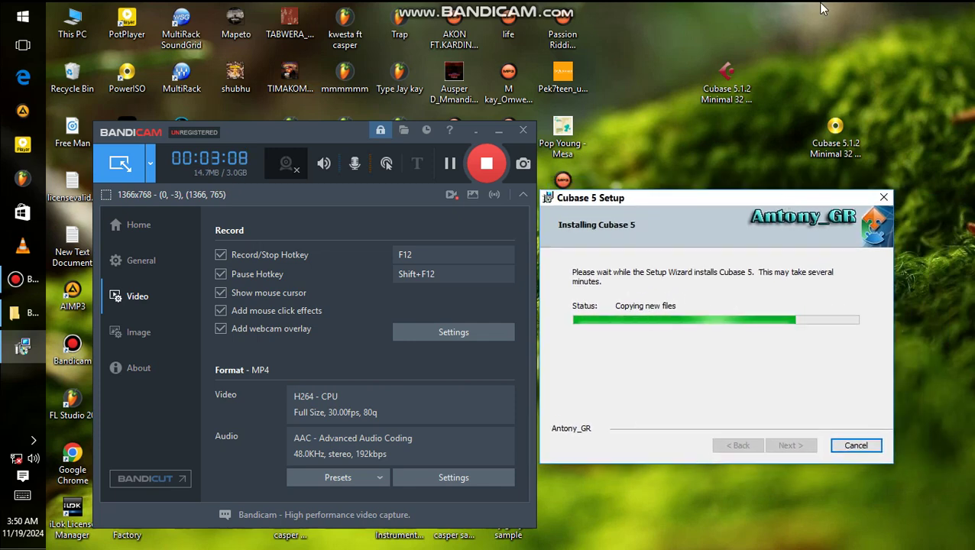
right_click(811, 2)
left_click(837, 52)
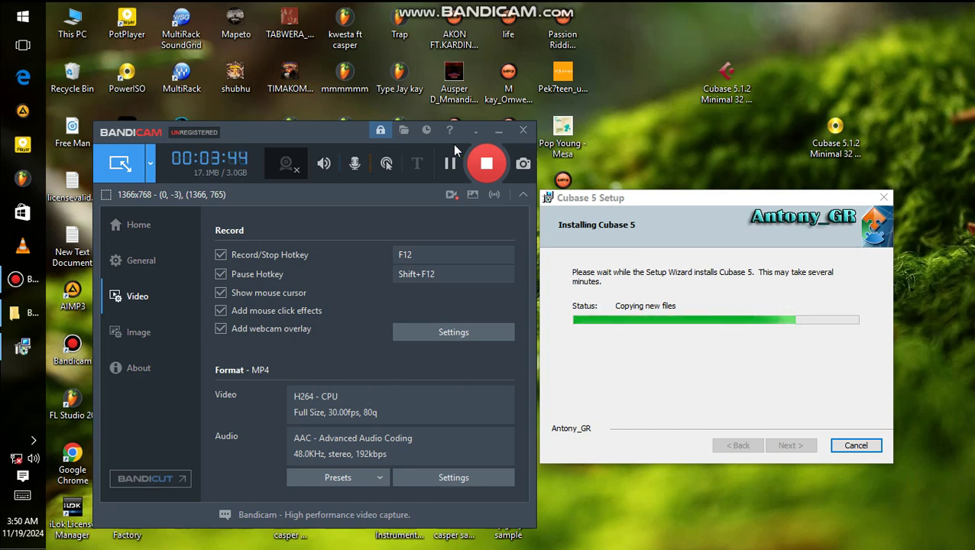
left_click_drag(277, 137, 139, 243)
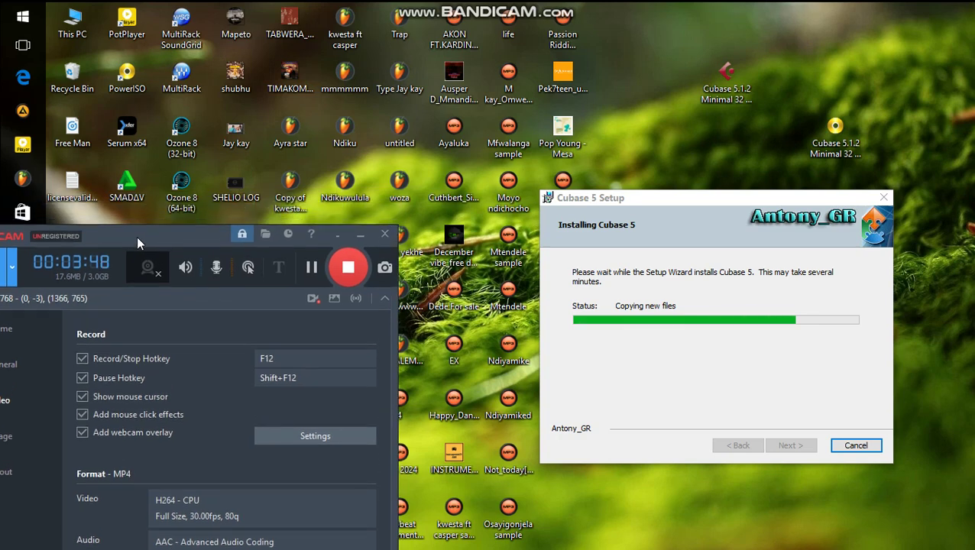
right_click(863, 31)
left_click(866, 70)
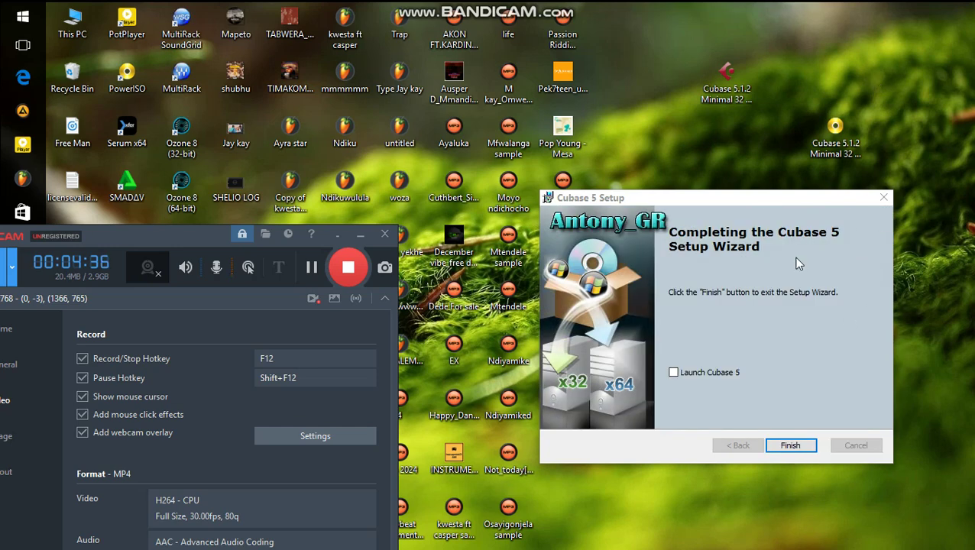
- Finish the Cubase 5 setup wizard without launching the program
left_click_drag(775, 199, 754, 178)
left_click(771, 424)
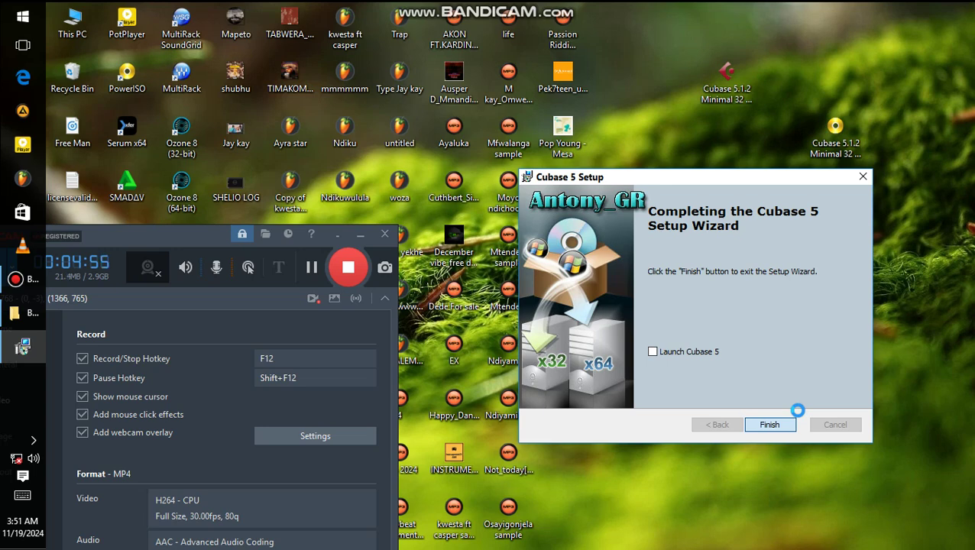
right_click(638, 25)
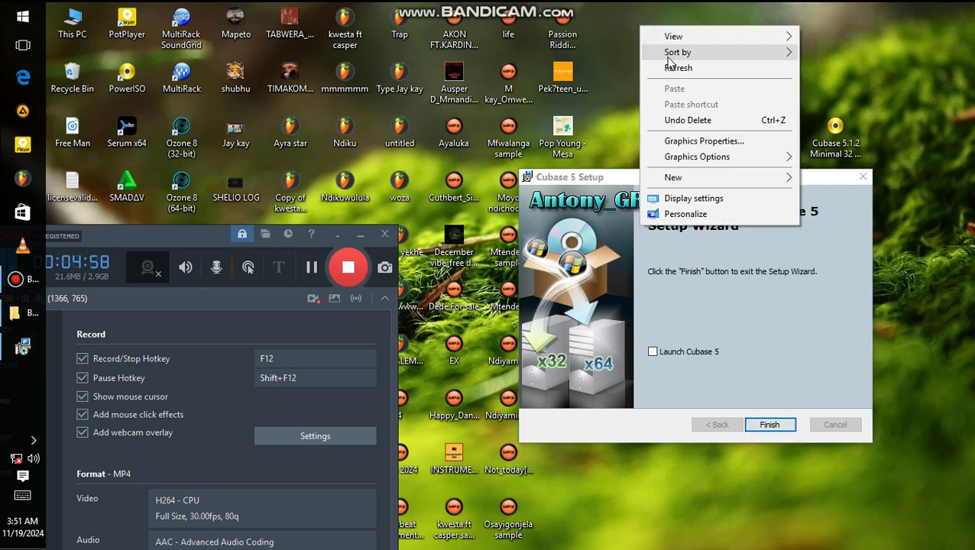
left_click(674, 67)
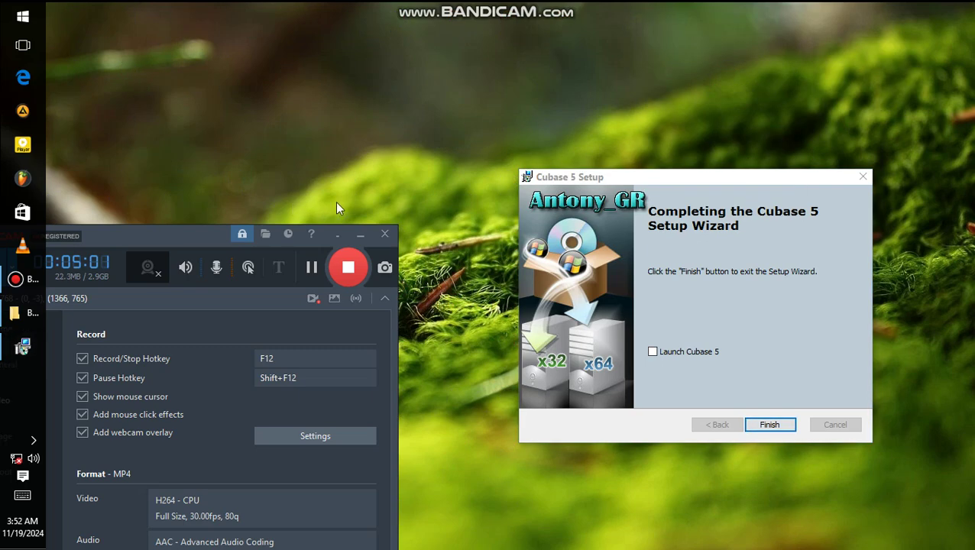
- Refresh the desktop and move the recorder window down to uncover the Cubase 5 shortcut
left_click_drag(163, 227, 227, 193)
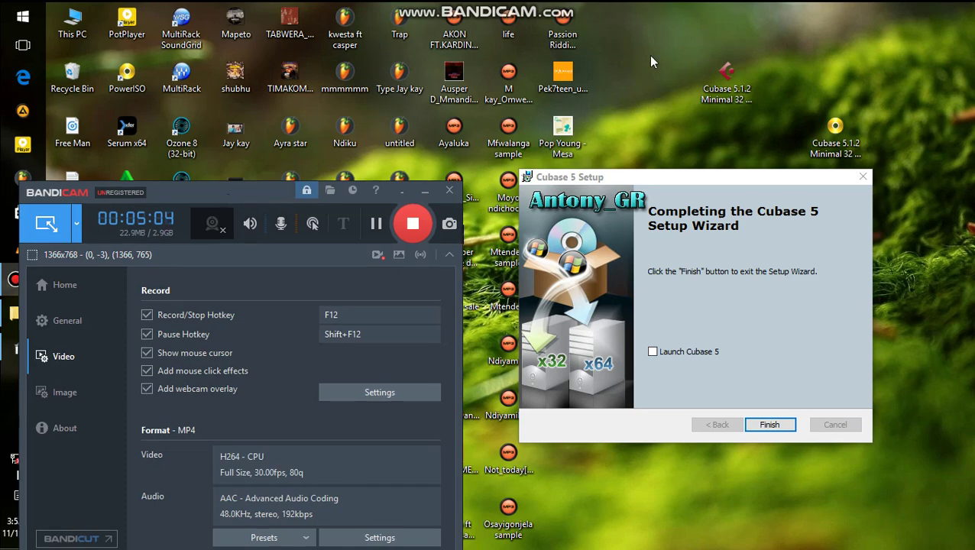
right_click(654, 20)
left_click(672, 64)
right_click(671, 39)
left_click(707, 81)
right_click(671, 33)
left_click(691, 70)
right_click(644, 30)
left_click(680, 72)
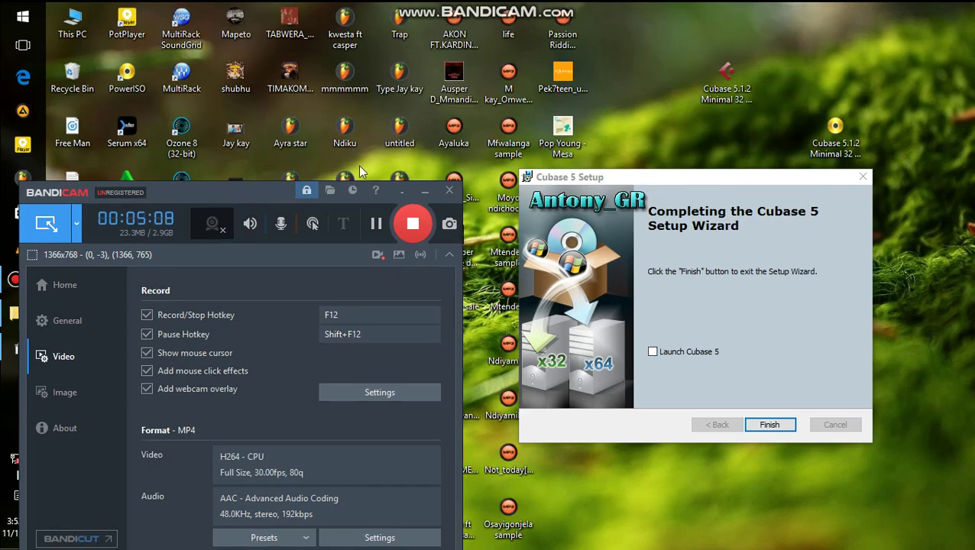
left_click_drag(273, 199, 391, 493)
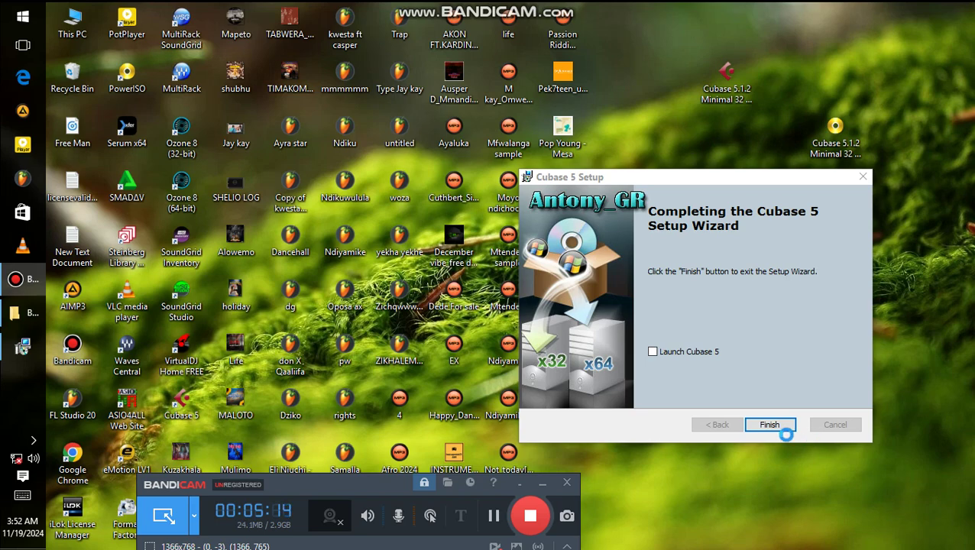
right_click(666, 79)
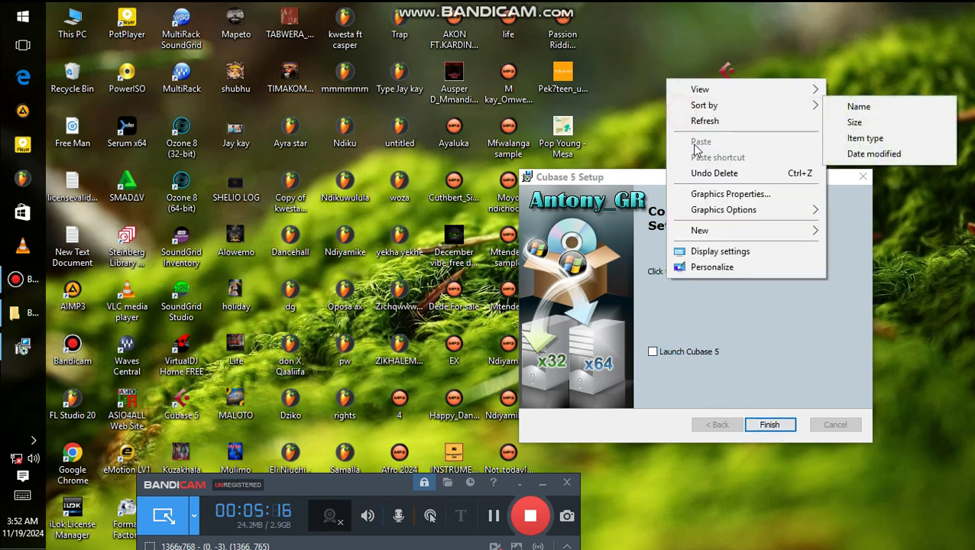
left_click(698, 120)
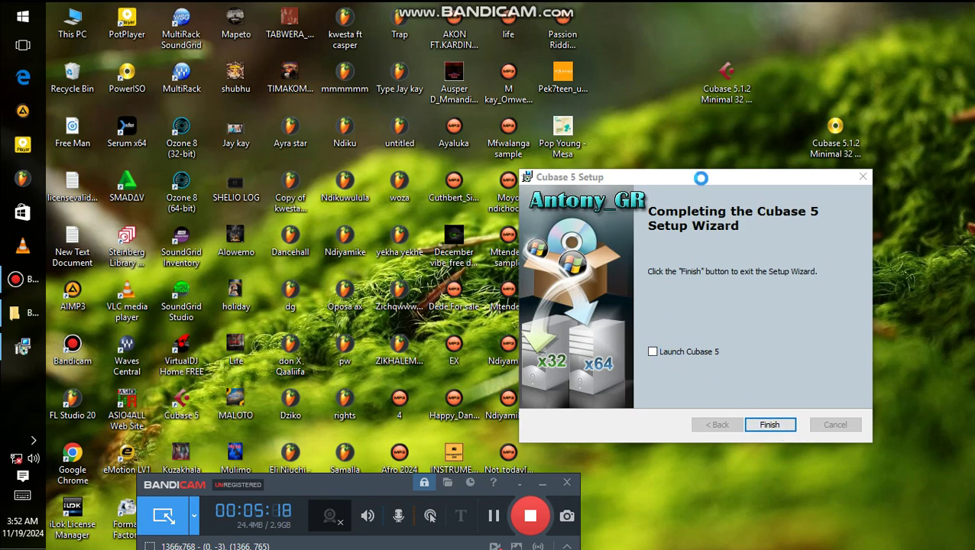
right_click(664, 46)
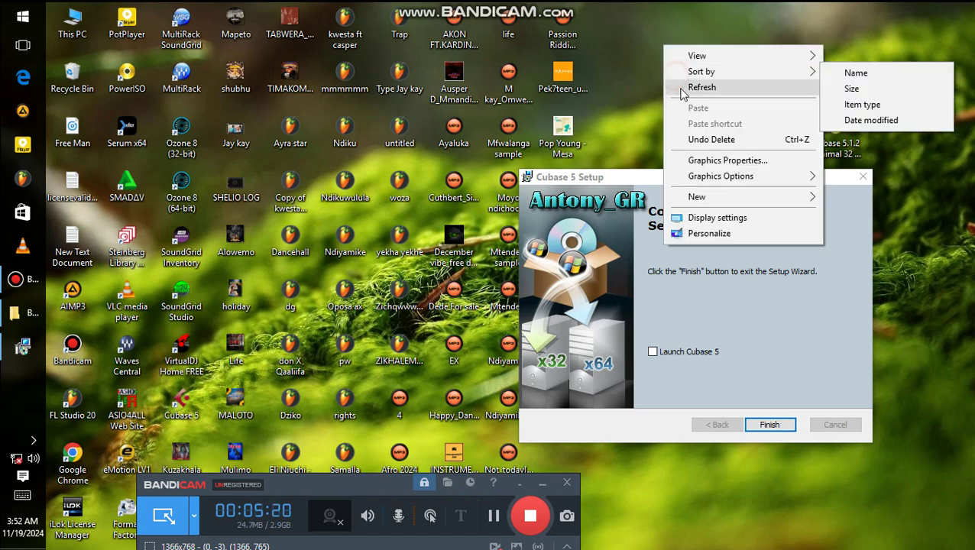
- Refresh the desktop, retry finishing the Cubase 5 Setup wizard, and move its window away from the Cubase disc image icon
left_click(698, 88)
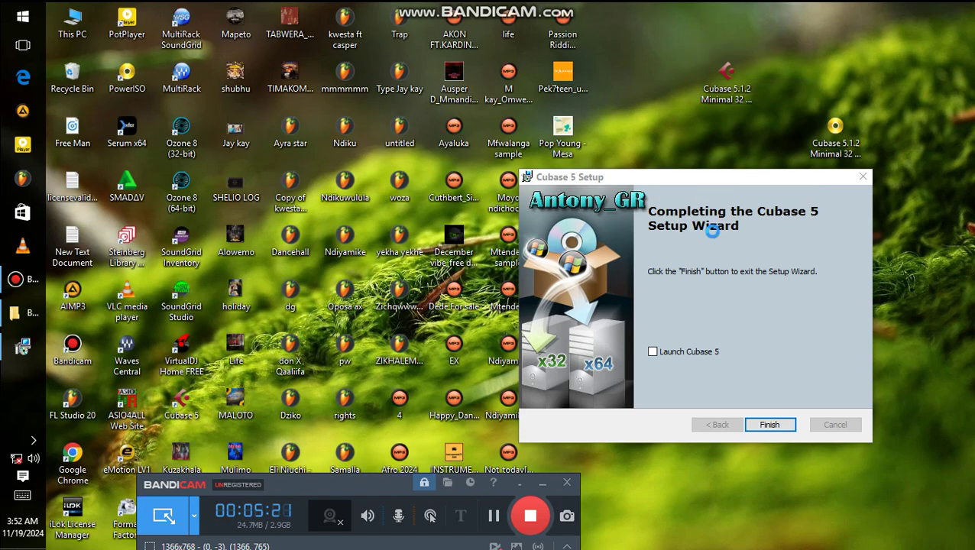
left_click(772, 425)
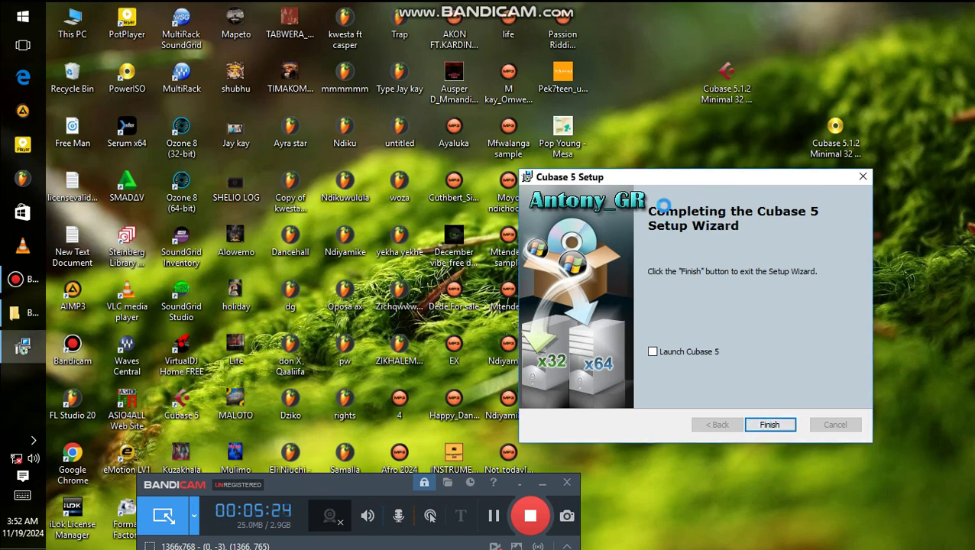
left_click_drag(663, 180, 560, 110)
right_click(663, 30)
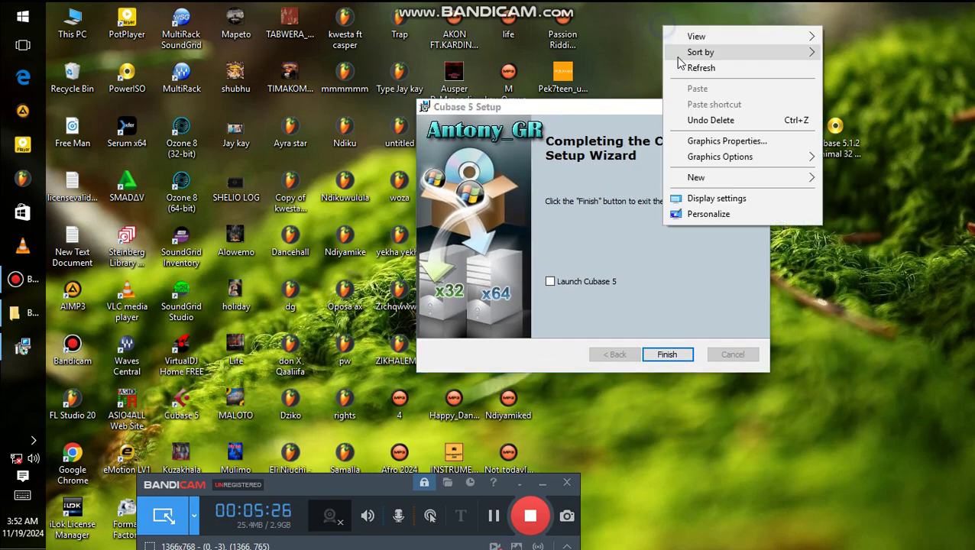
left_click(672, 244)
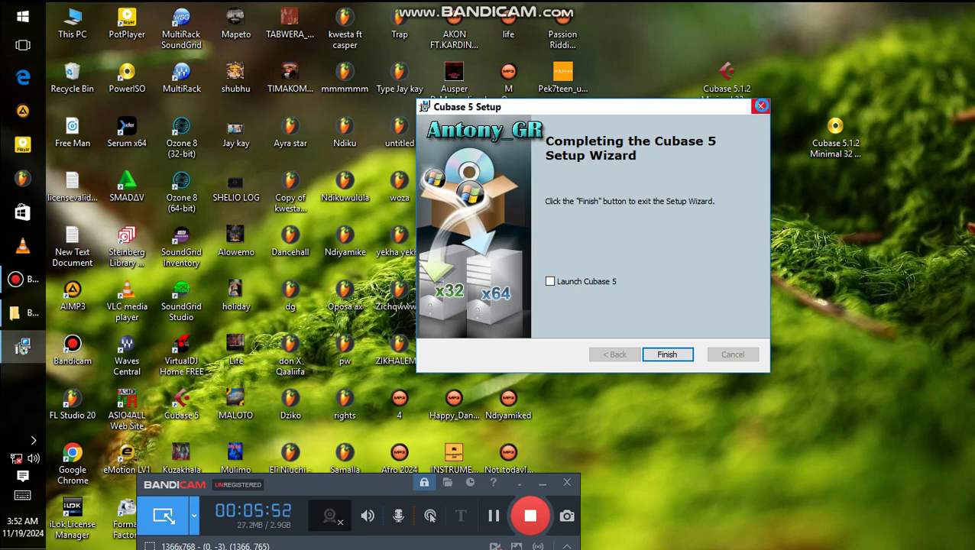
- Reposition the Cubase 5 Setup window below the Cubase 5.1.2 installer icon and refresh the desktop
right_click(25, 401)
left_click(103, 330)
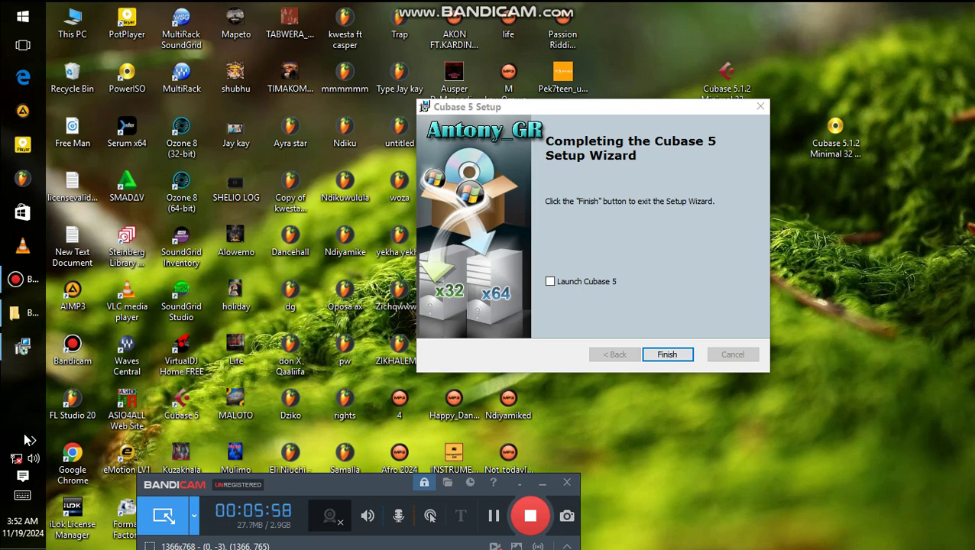
left_click_drag(545, 102, 636, 152)
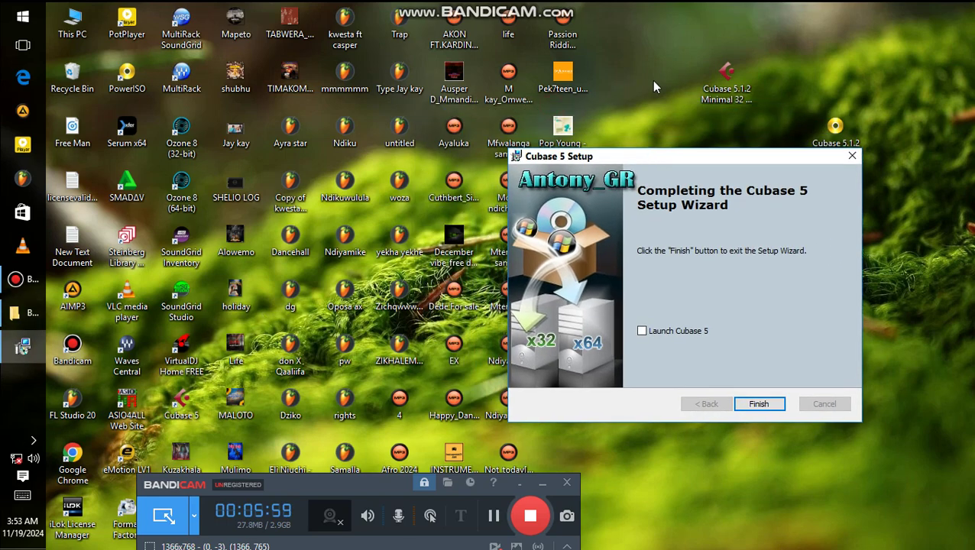
right_click(648, 62)
left_click(661, 108)
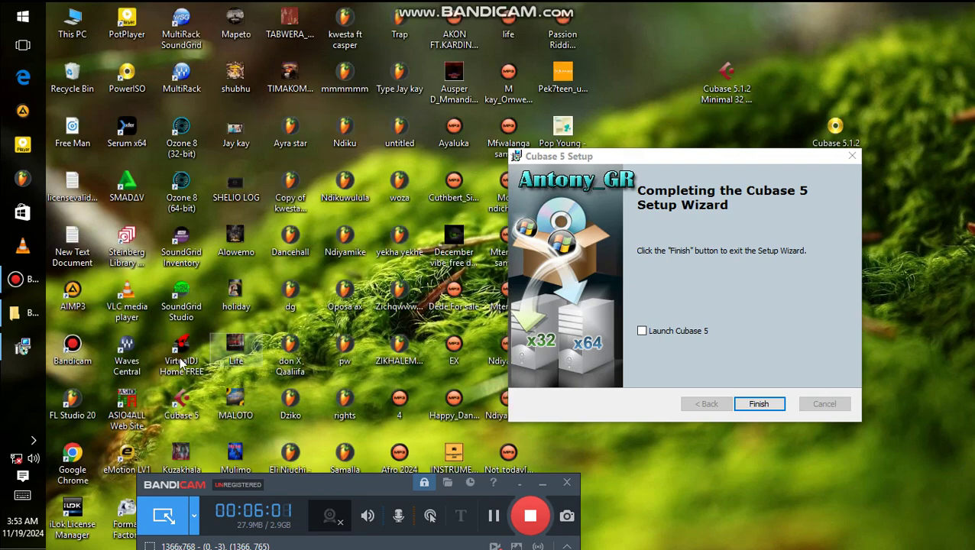
right_click(27, 378)
left_click(107, 303)
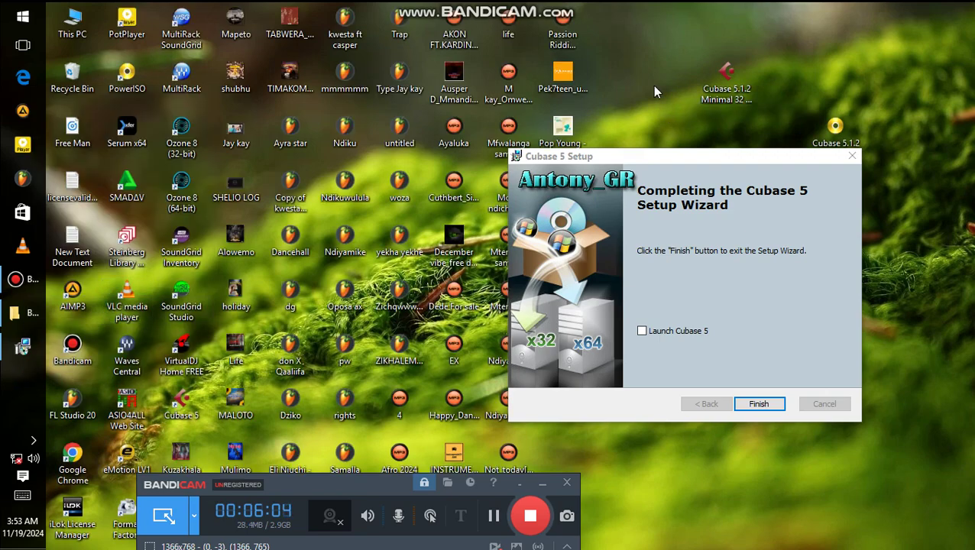
right_click(704, 34)
left_click(737, 77)
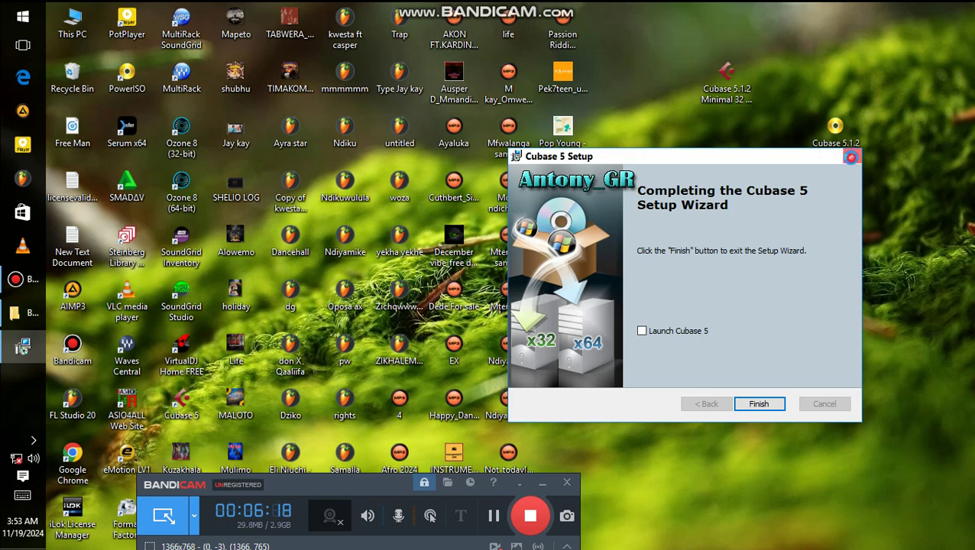
- Move the Cubase 5 Setup window clear of most desktop icons and refresh the desktop again
left_click_drag(703, 158, 762, 159)
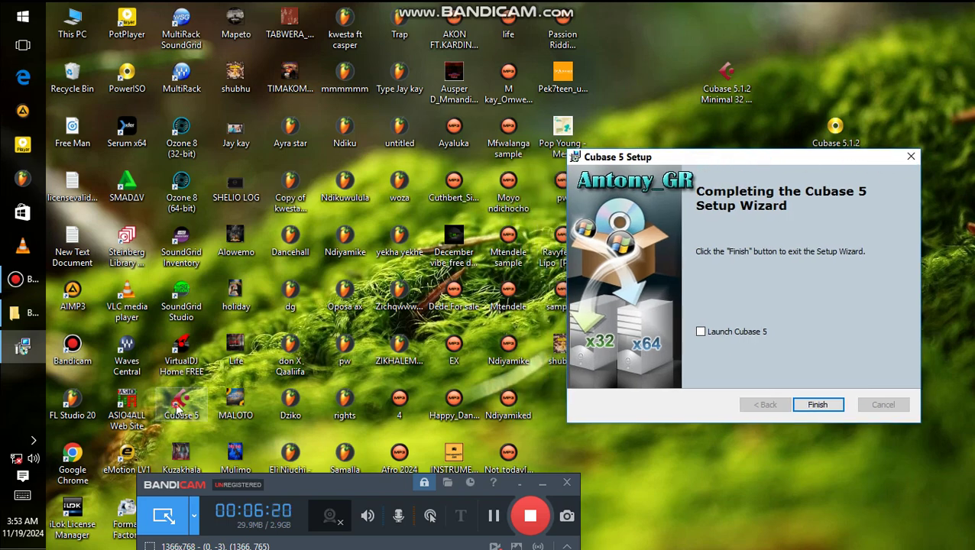
right_click(687, 33)
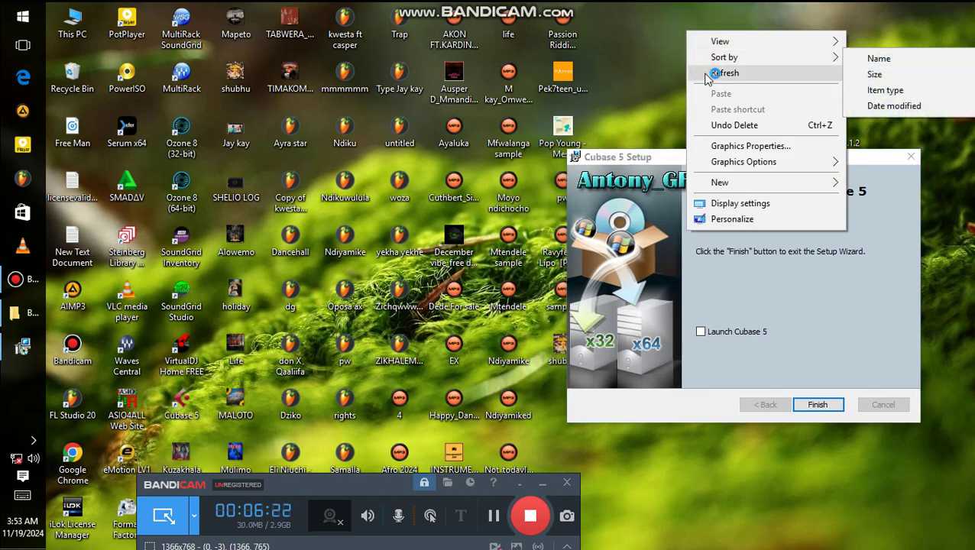
left_click(699, 72)
right_click(630, 47)
left_click(658, 90)
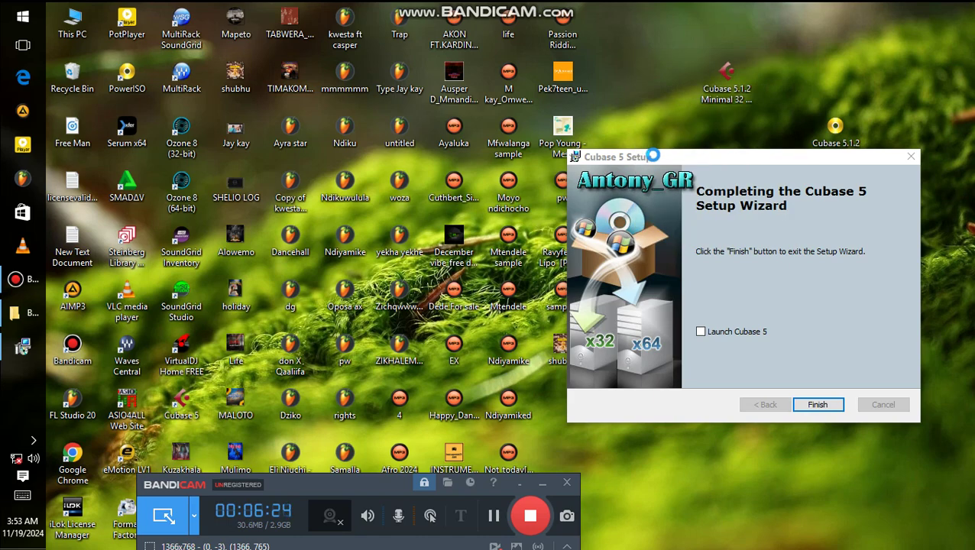
left_click_drag(653, 156, 674, 247)
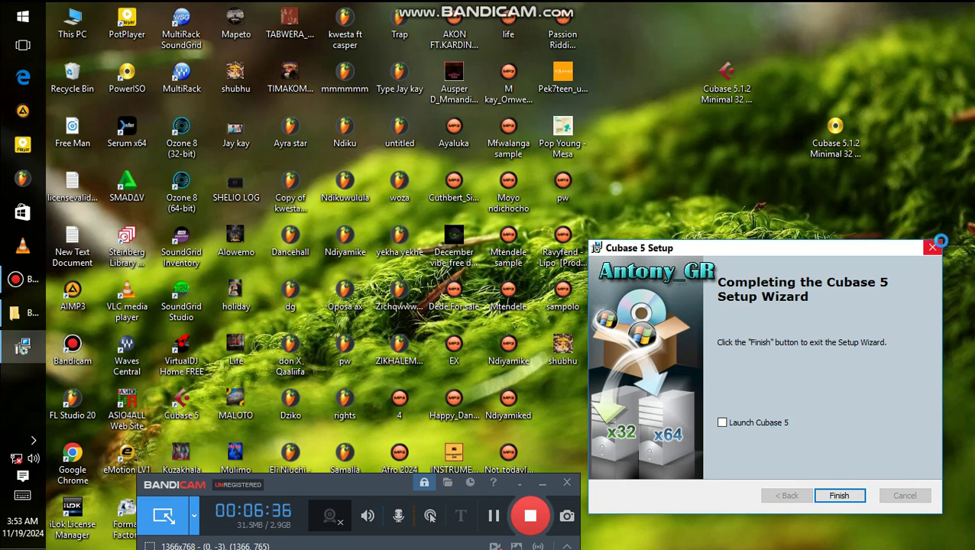
left_click(33, 441)
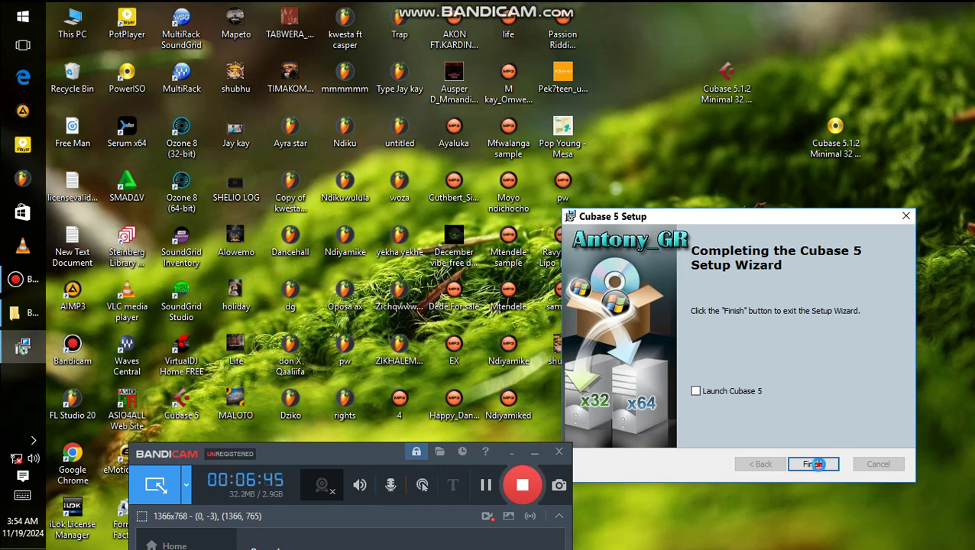
- Refresh the desktop several times and move the Bandicam recorder window closer to the taskbar
right_click(666, 93)
left_click(689, 134)
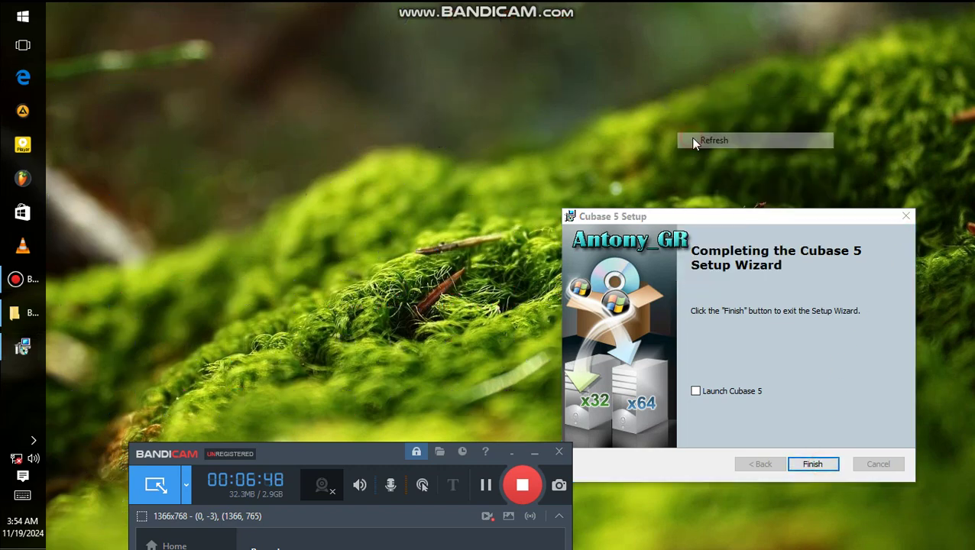
right_click(666, 125)
mouse_move(690, 153)
left_click_drag(322, 450, 270, 429)
right_click(649, 116)
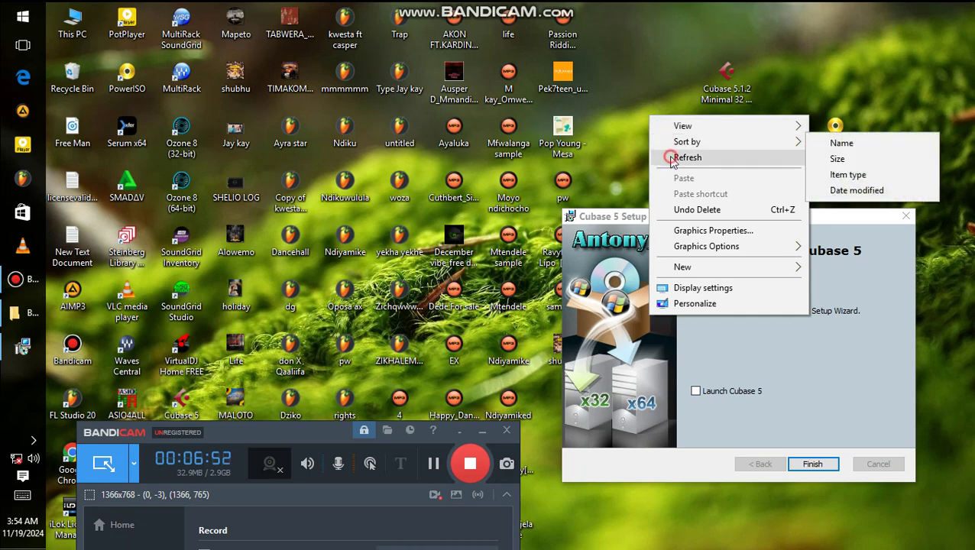
left_click(700, 157)
- Finish and close the Cubase 5 Setup wizard, leaving Launch Cubase 5 unchecked, and move the recorder window off the desktop shortcuts
left_click(812, 464)
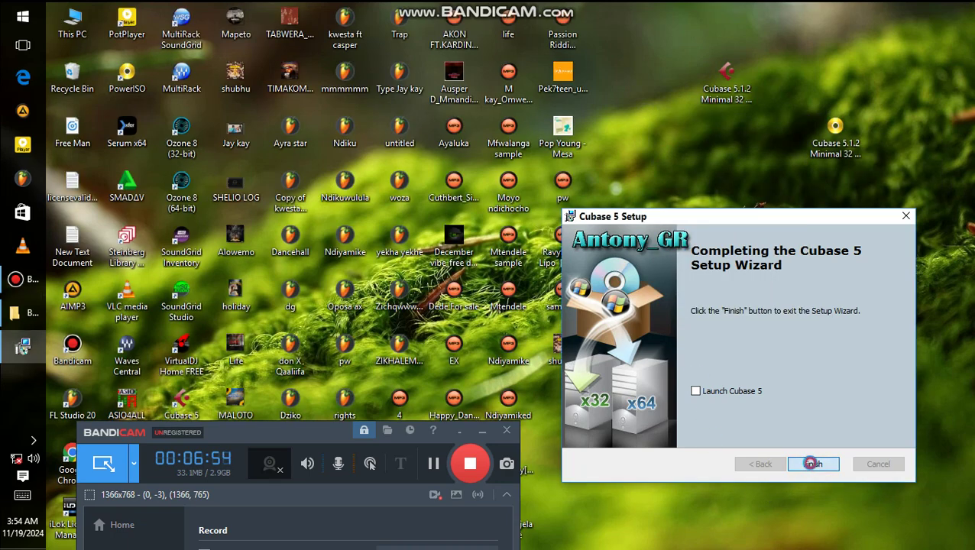
left_click(904, 217)
left_click(905, 219)
left_click(904, 219)
left_click(904, 219)
left_click(906, 220)
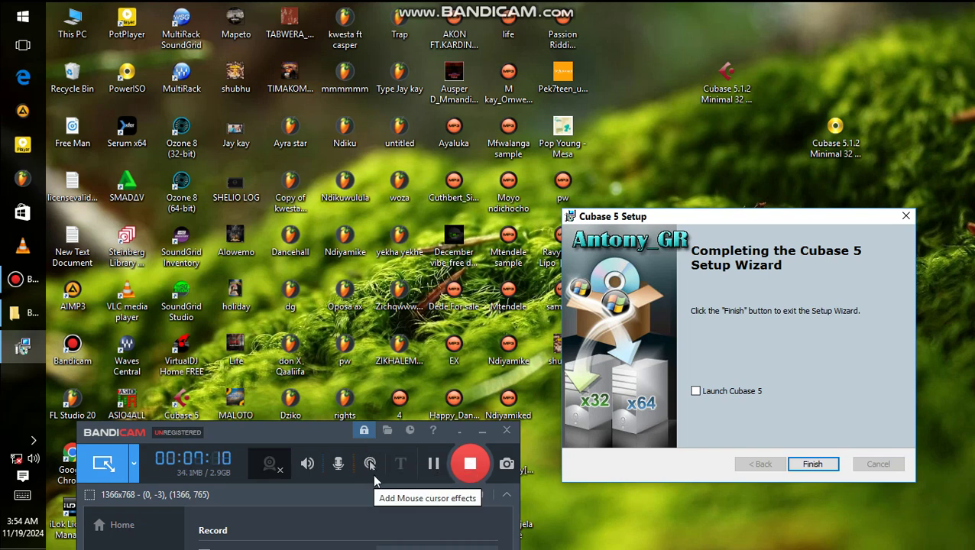
left_click_drag(302, 433, 372, 497)
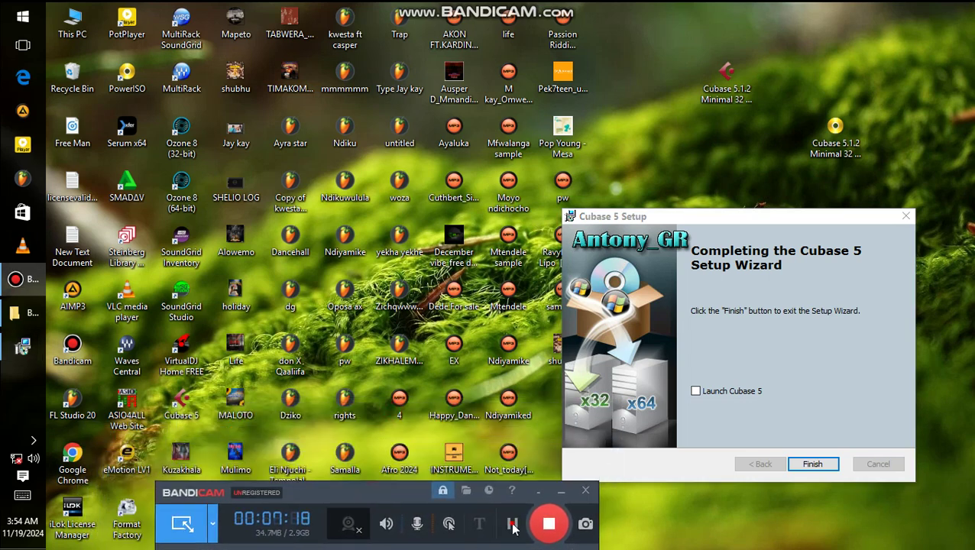
key("Return")
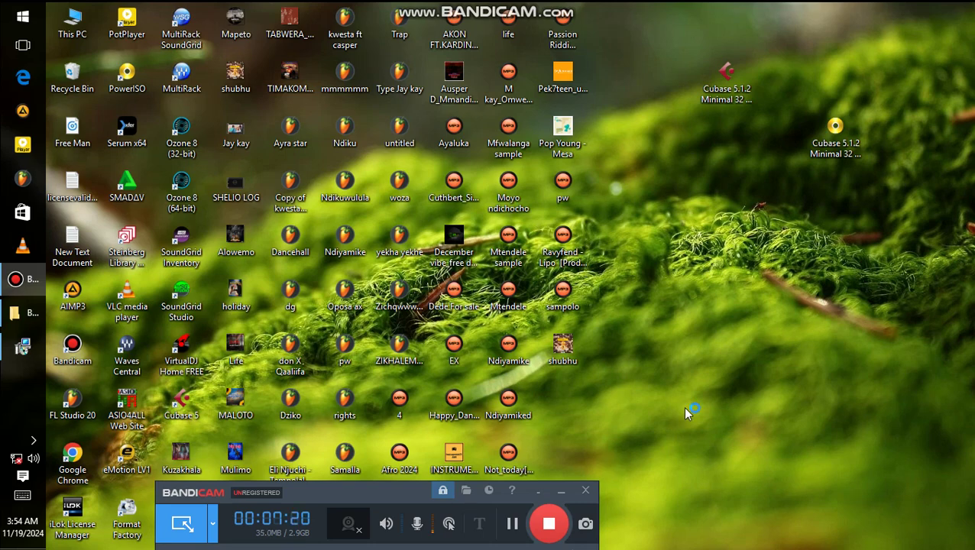
- Open Task Manager and minimise its window
key("ctrl+shift+Escape")
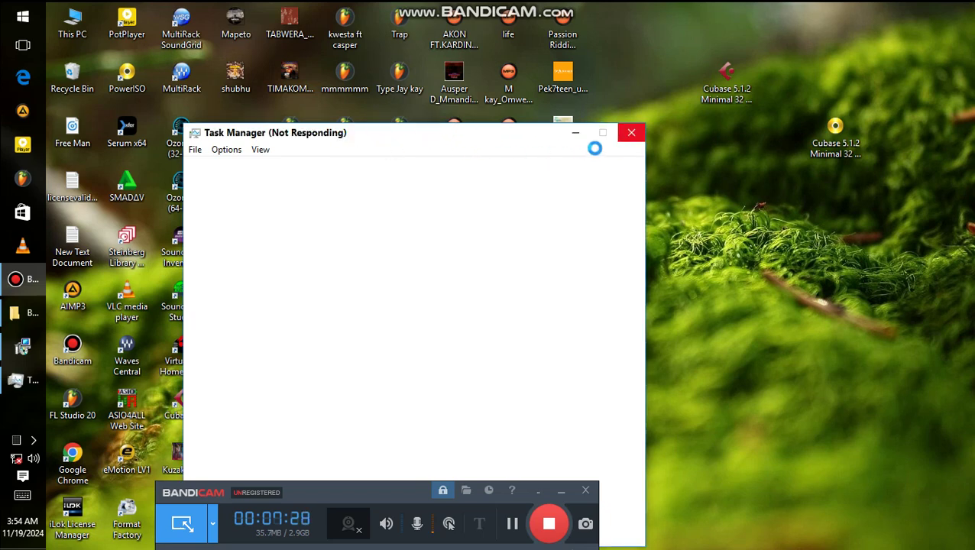
left_click(569, 133)
left_click(568, 134)
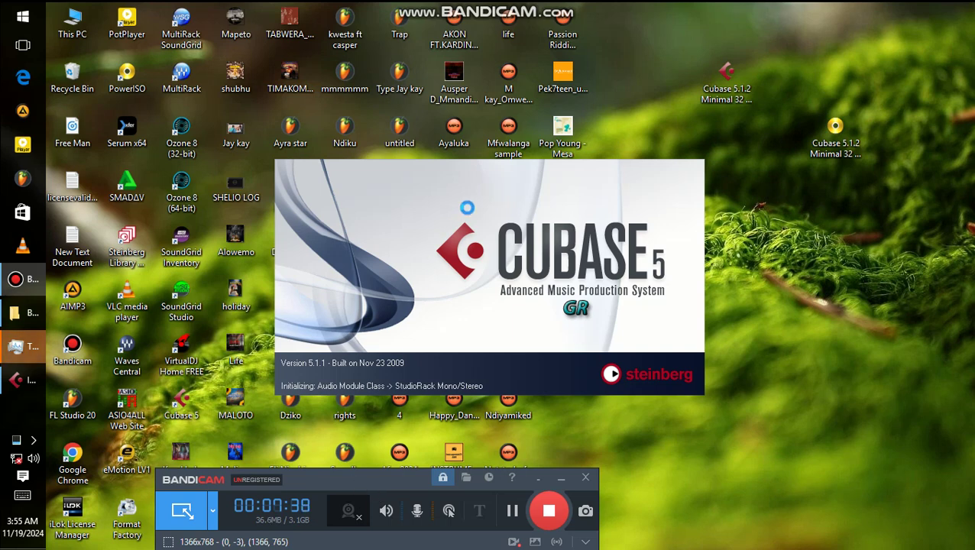
- Move the recorder window aside and close the Cubase 5 Project Assistant without choosing a template
left_click_drag(351, 476, 422, 467)
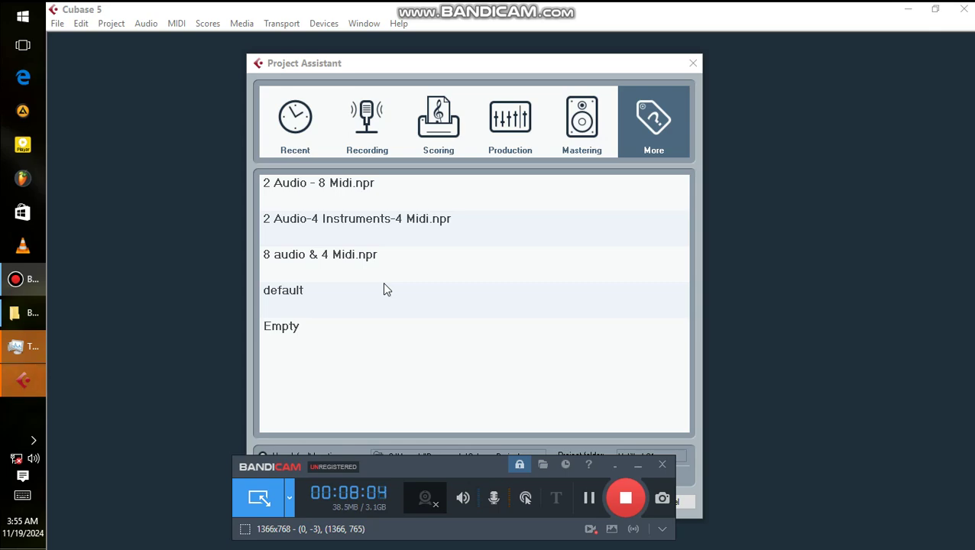
left_click(692, 63)
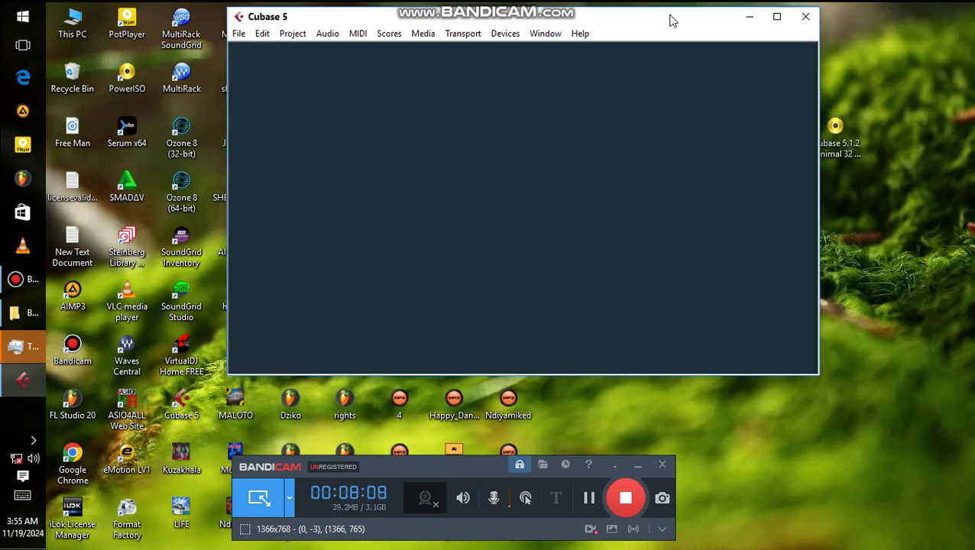